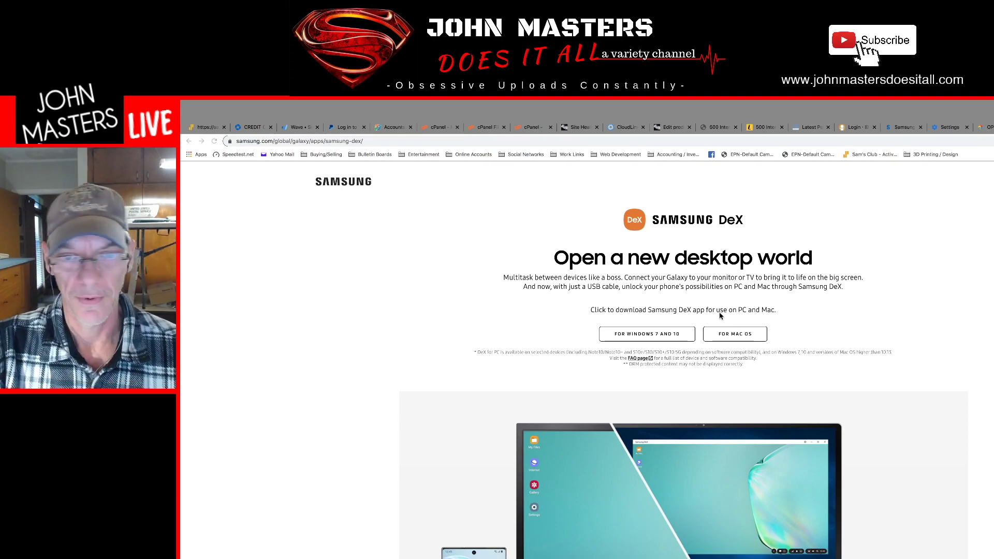
- Exit Chrome full screen and open a new Finder window showing the Downloads folder
scroll(720, 315, "down", 2)
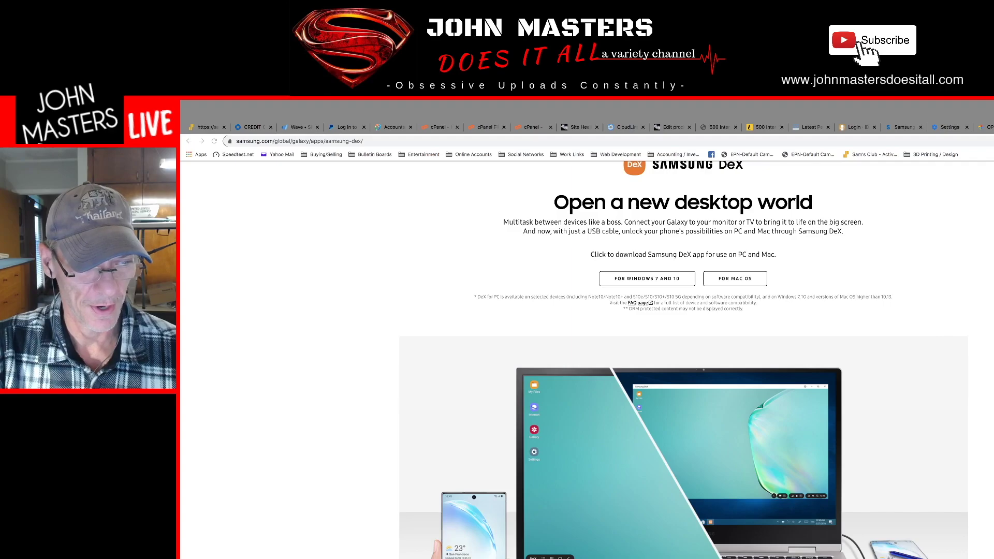
mouse_move(231, 100)
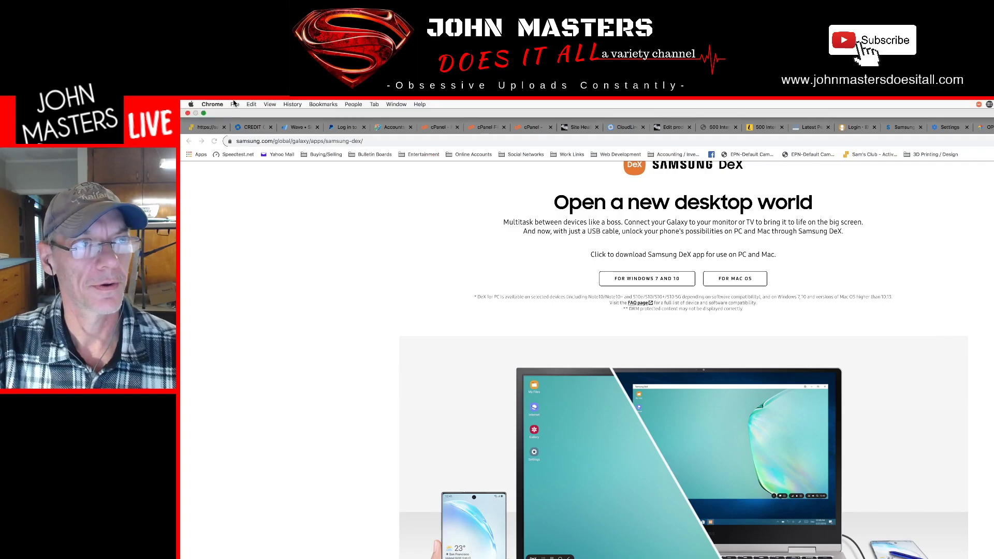
left_click(205, 114)
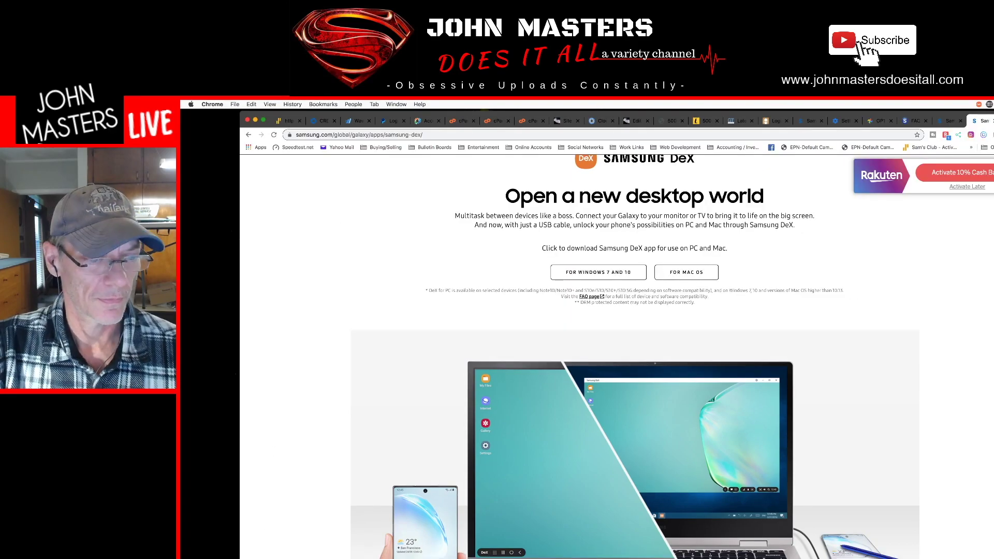
left_click(203, 128)
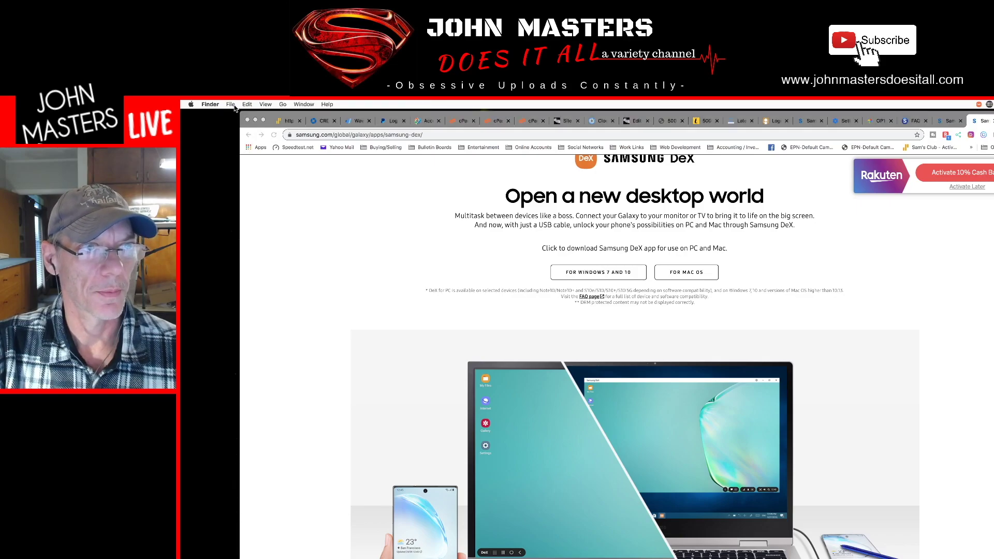
left_click(231, 104)
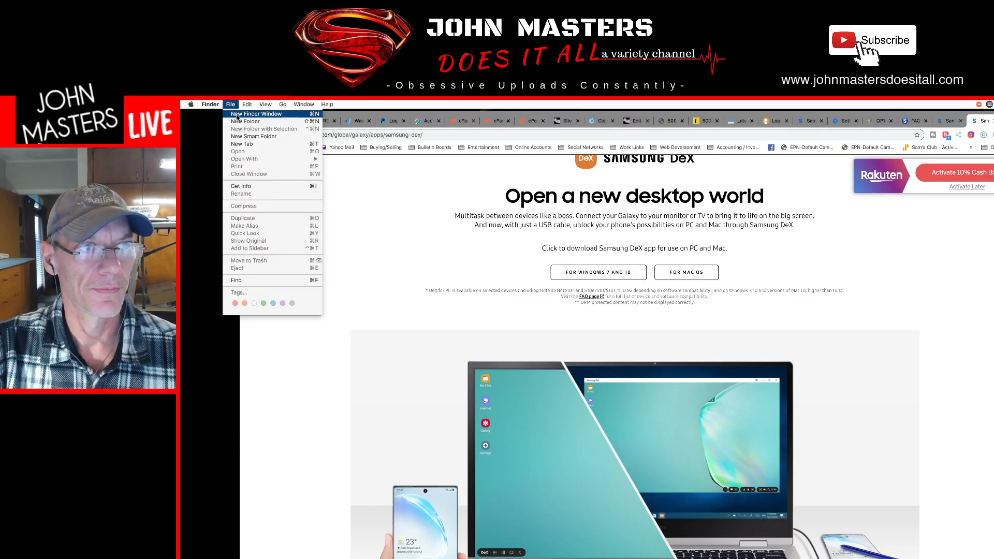
left_click(238, 115)
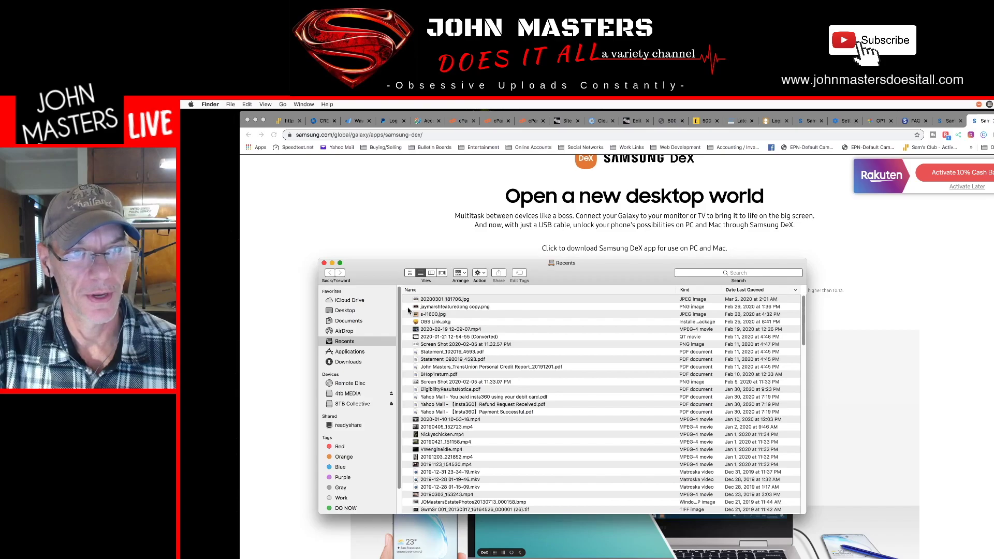
left_click(361, 362)
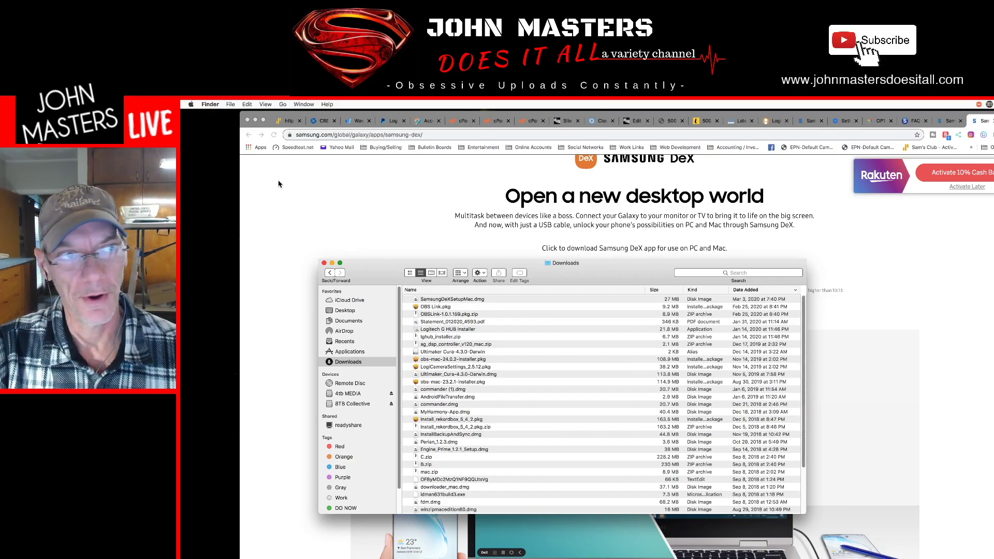
left_click(222, 159)
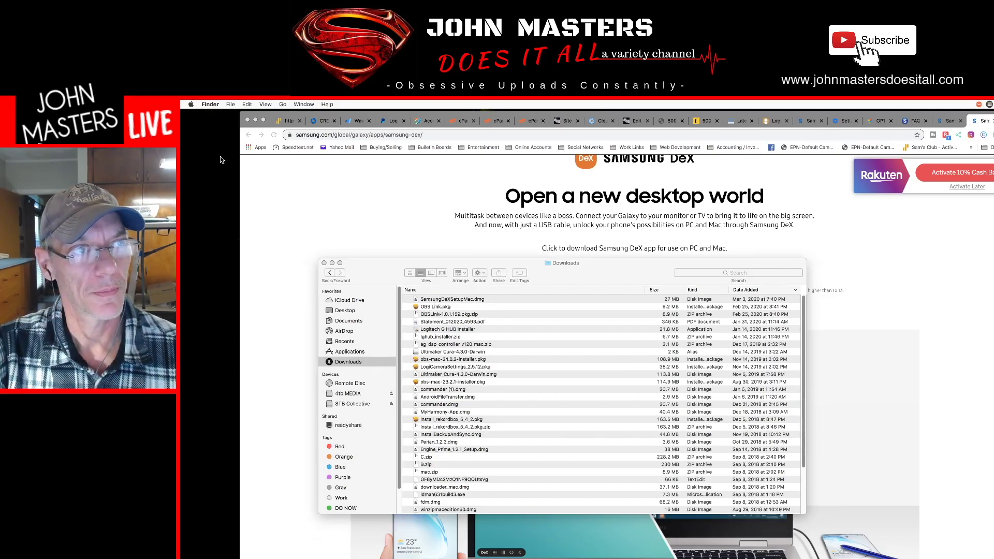
- Open the Accessibility list under Security & Privacy in System Preferences
left_click(191, 105)
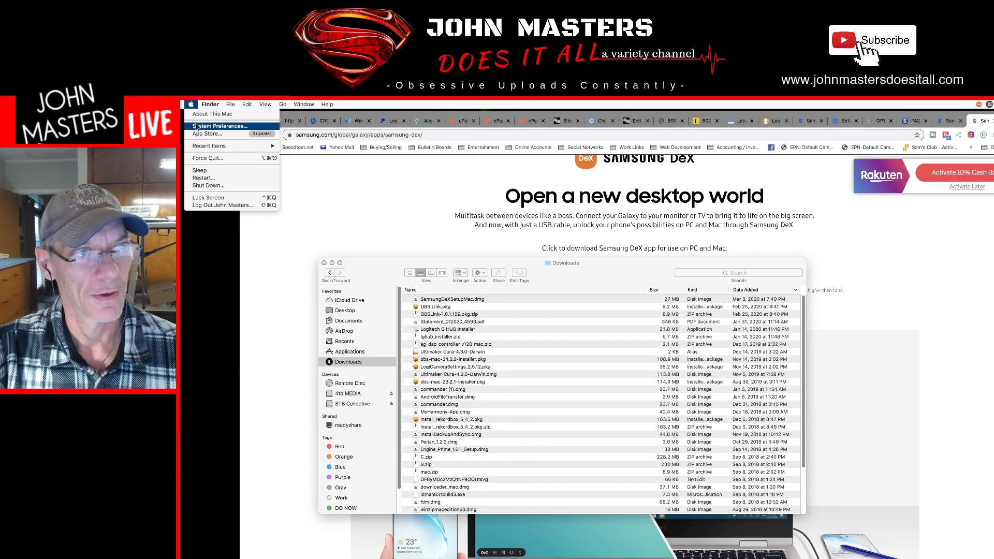
left_click(196, 127)
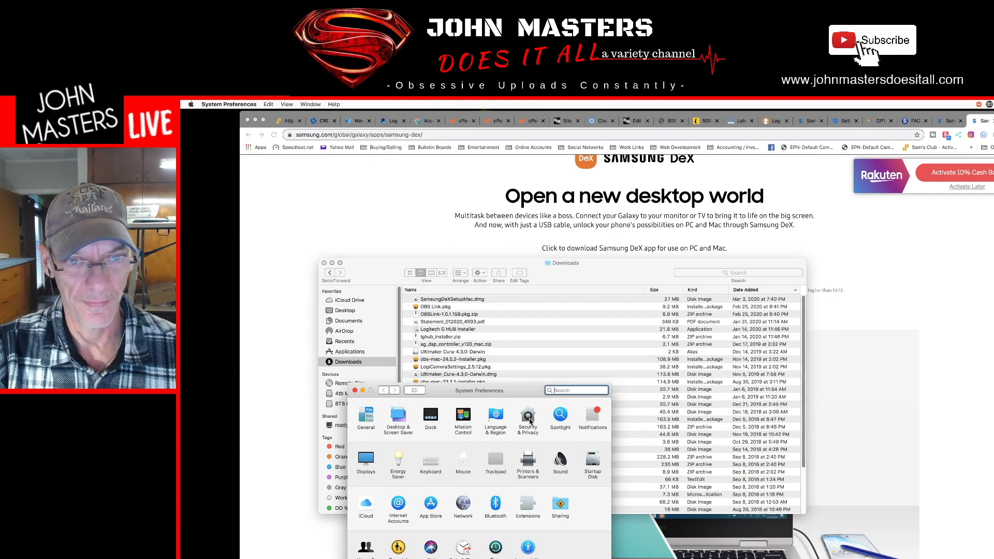
left_click(528, 418)
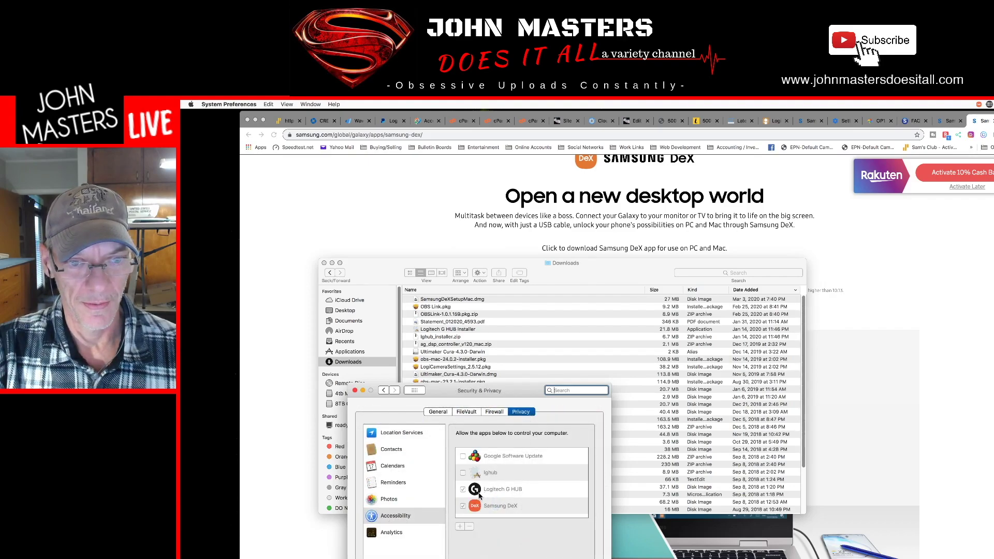
- Unlock the privacy settings with the administrator password, then close Security & Privacy
left_click(454, 555)
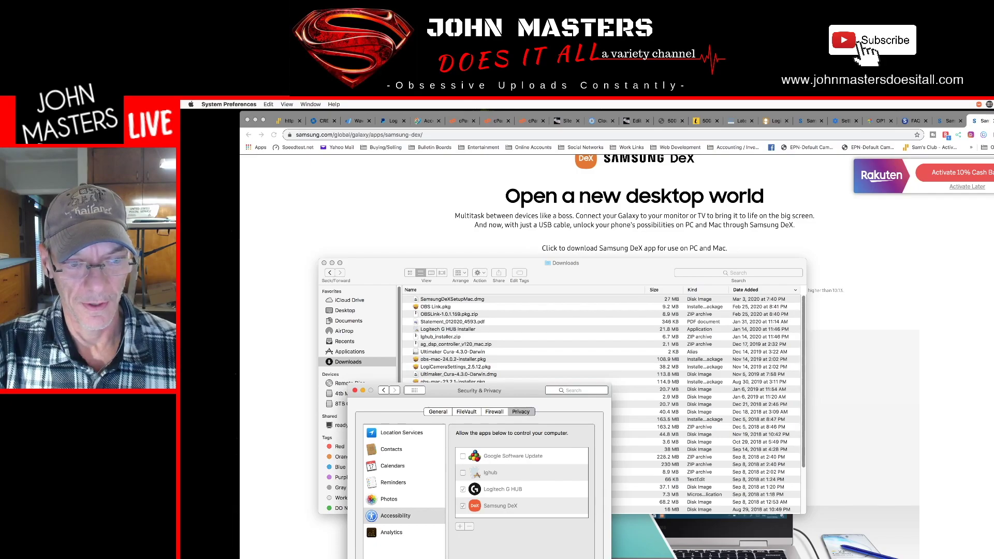
type("********")
key("Return")
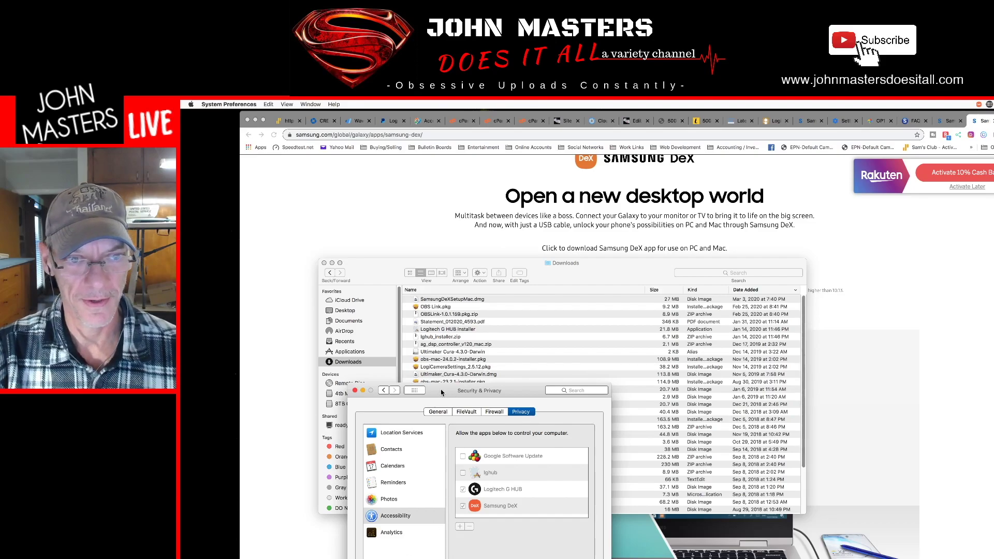
left_click(356, 390)
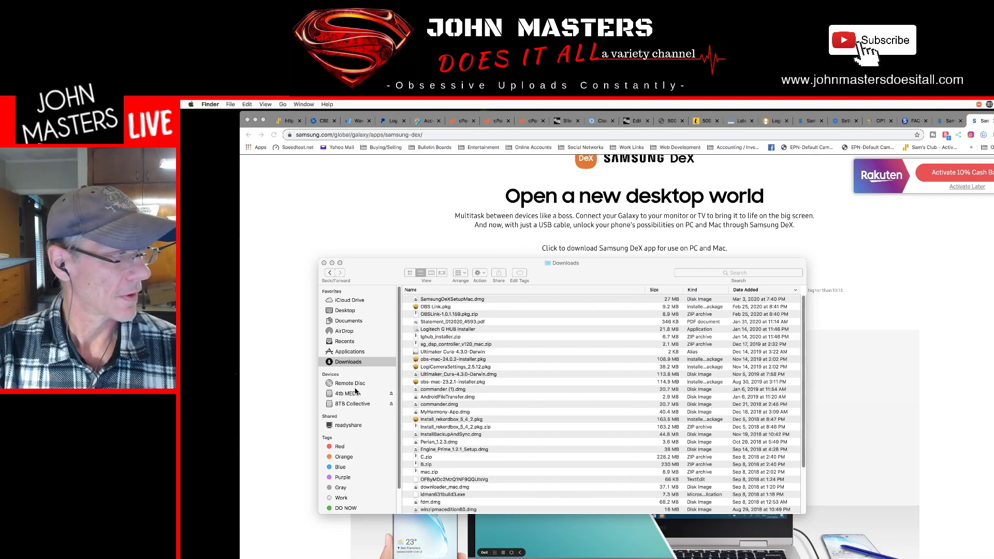
- Close the extra Downloads window, show the Applications folder, and select Samsung DeX
left_click(386, 272)
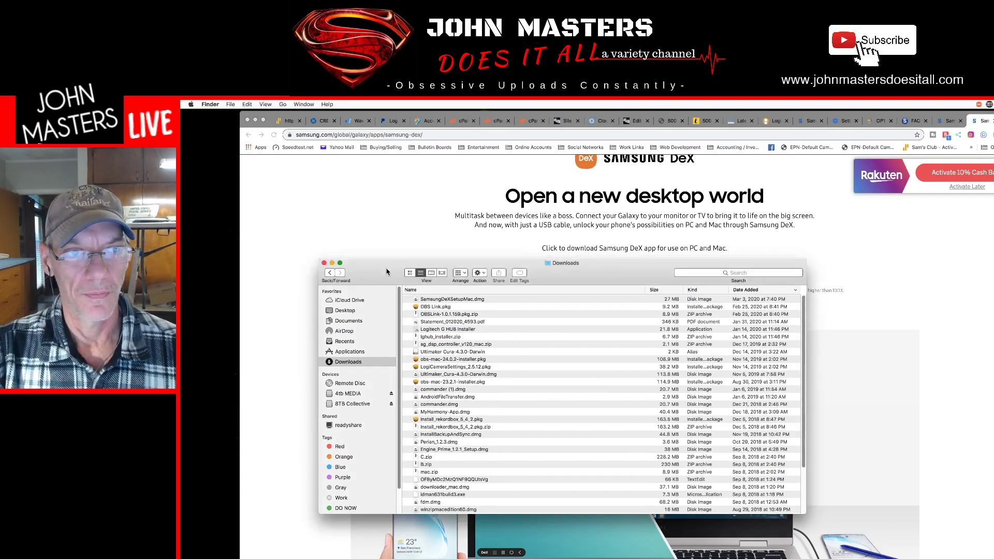
left_click(324, 263)
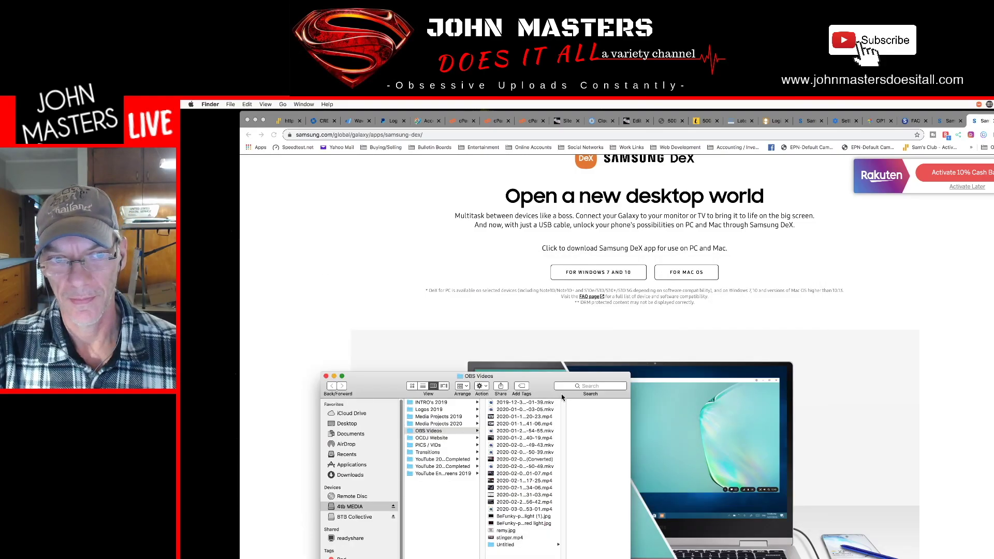
left_click(327, 379)
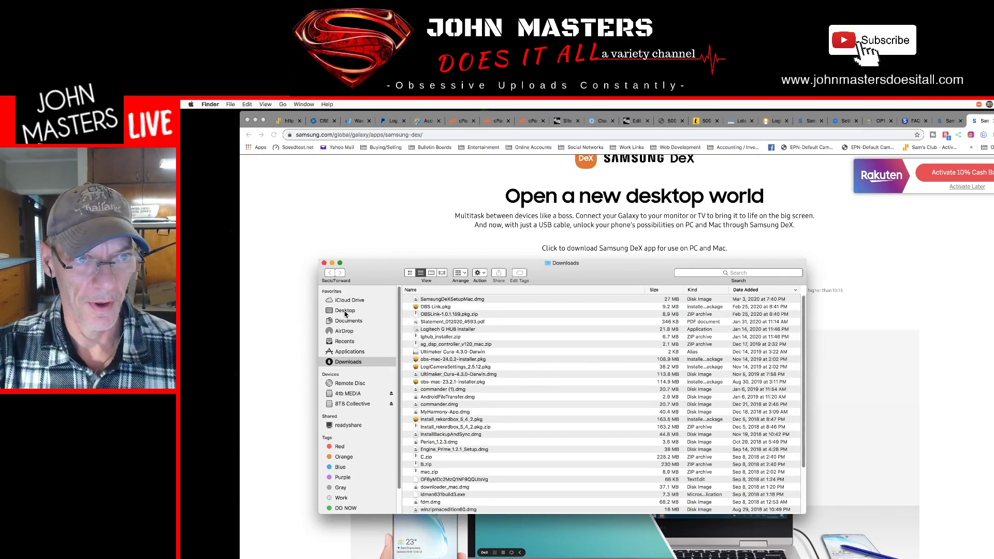
left_click(347, 353)
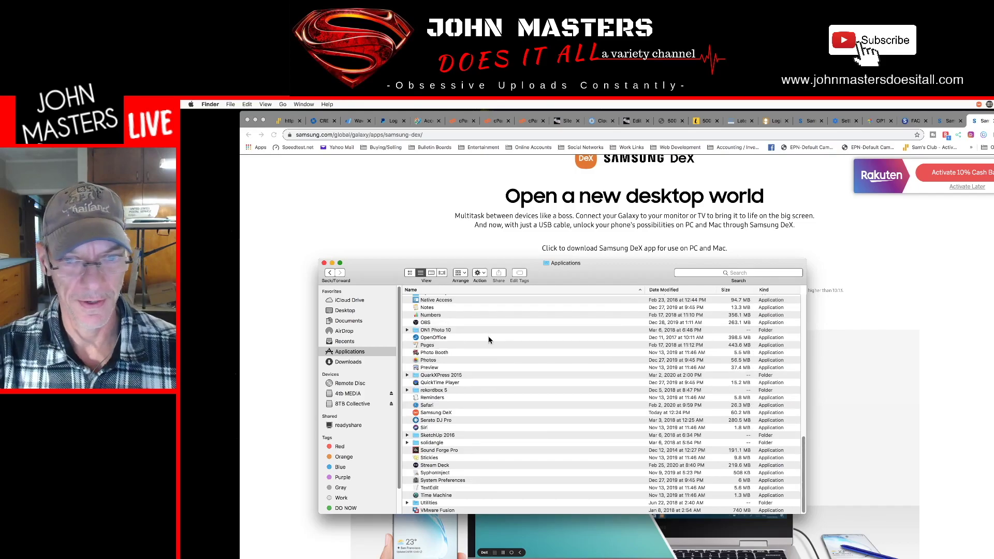
scroll(804, 445, "up", 1)
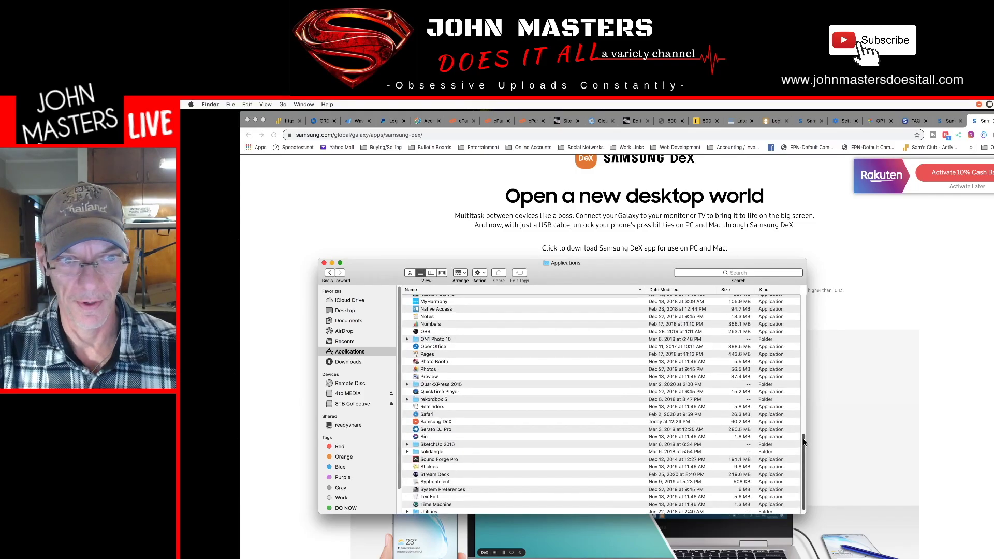
left_click(424, 422)
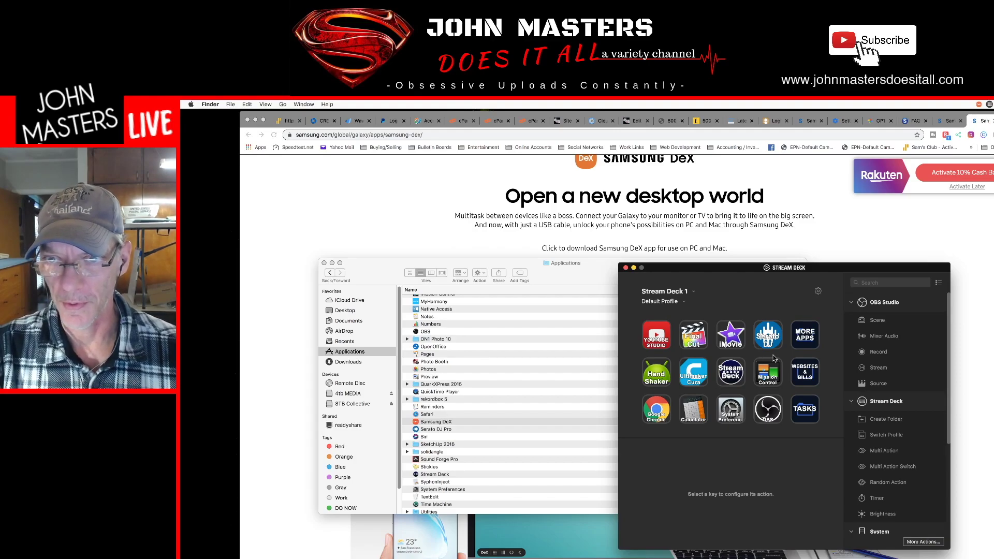
- Put Samsung DeX on the third key of the MORE APPS folder, then close Stream Deck
double_click(806, 337)
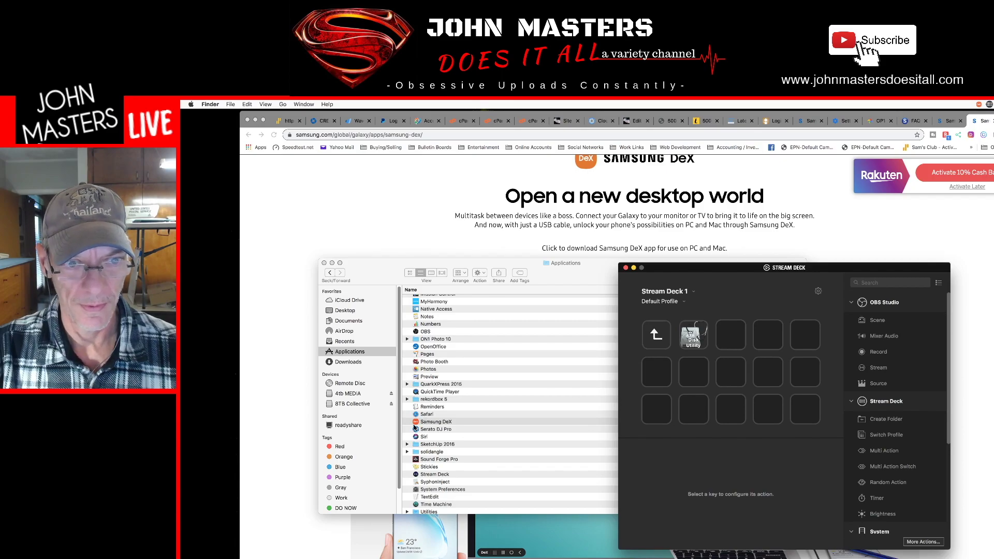
left_click_drag(417, 425, 734, 326)
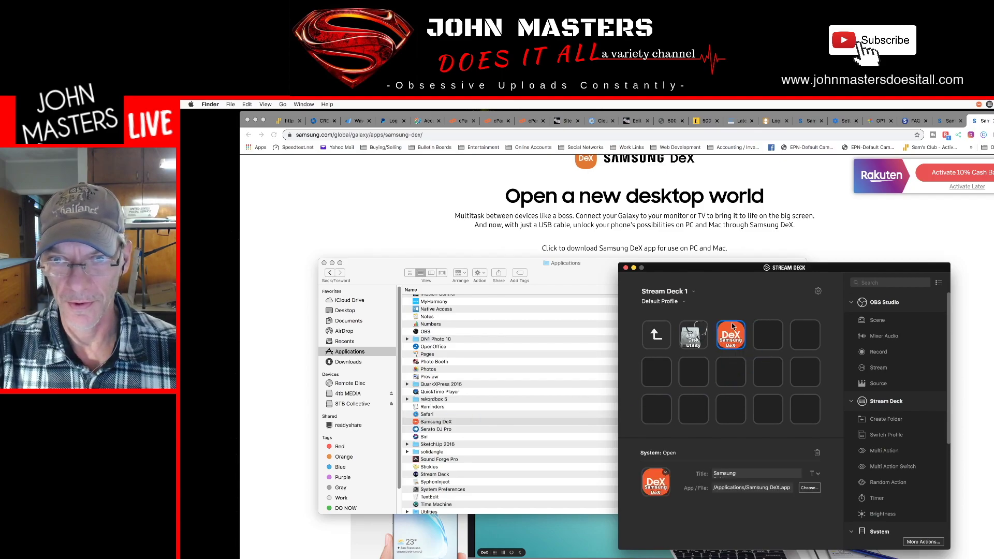
left_click(627, 268)
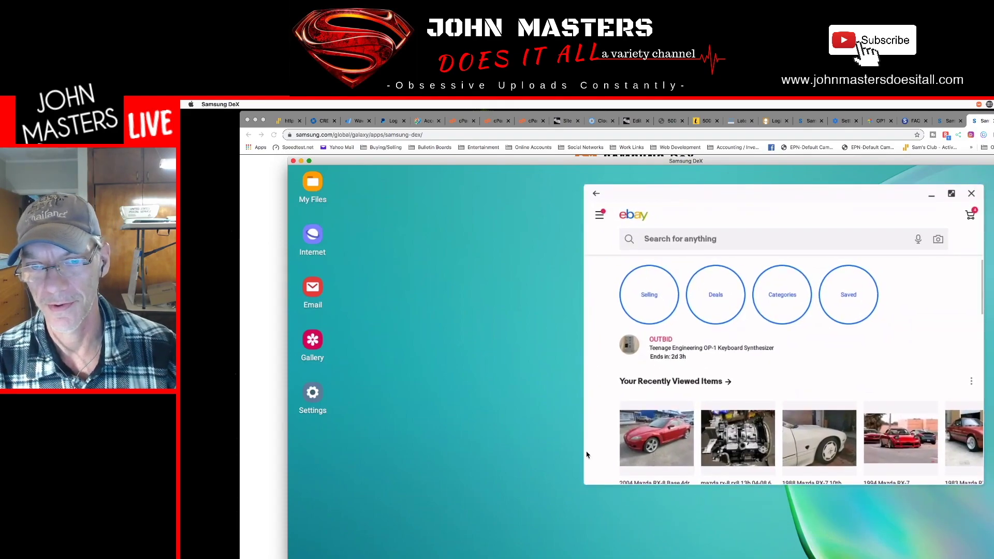
- Open the recently viewed 2004 Mazda RX-8 Base 4dr Coupe listing priced at $2,997
left_click(661, 440)
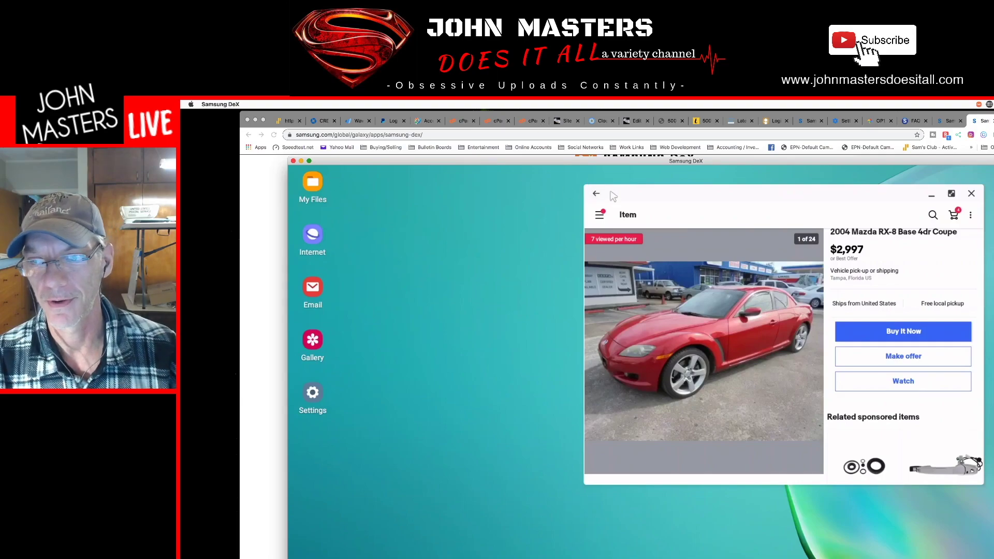
- Open My Files, move its window up and left, and browse to Images > Camera
double_click(313, 184)
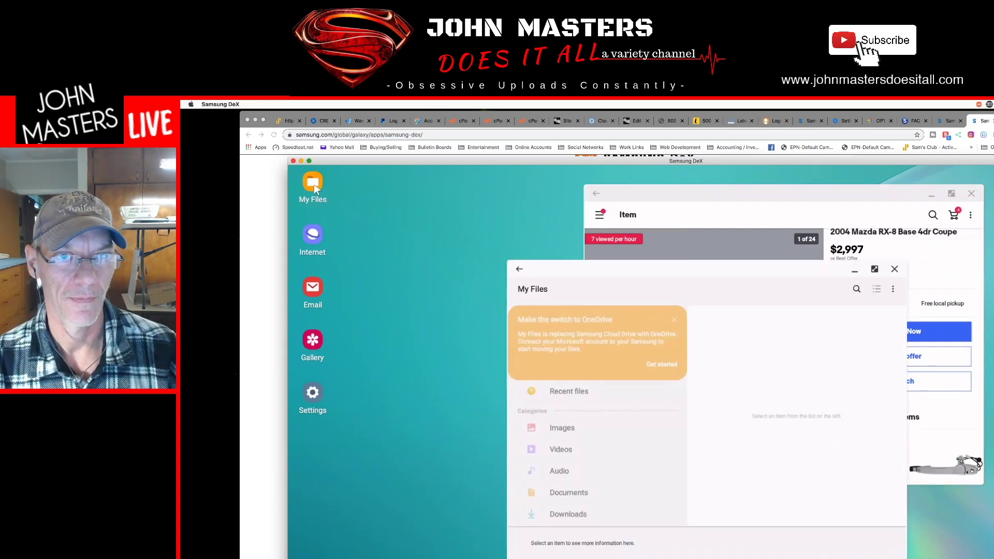
left_click_drag(595, 270, 517, 196)
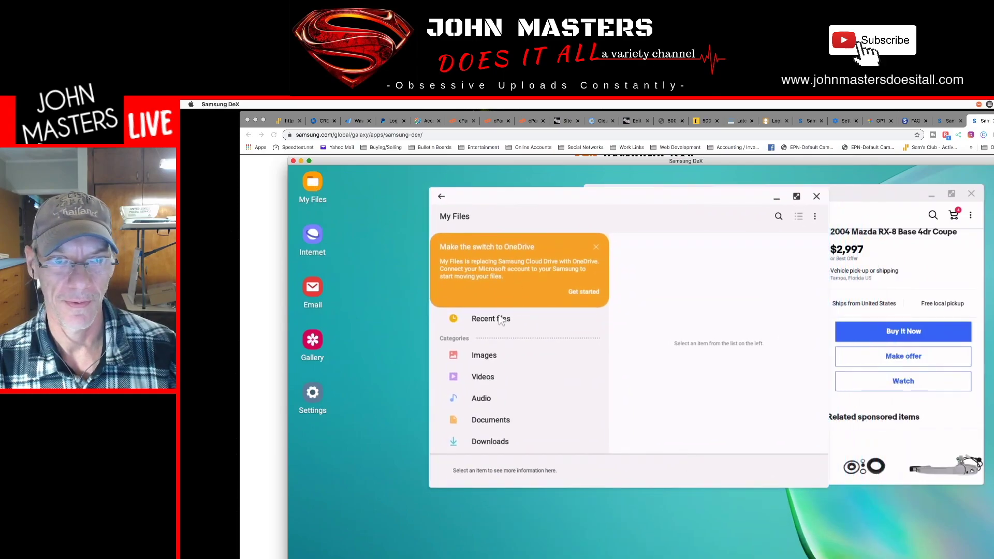
left_click(492, 356)
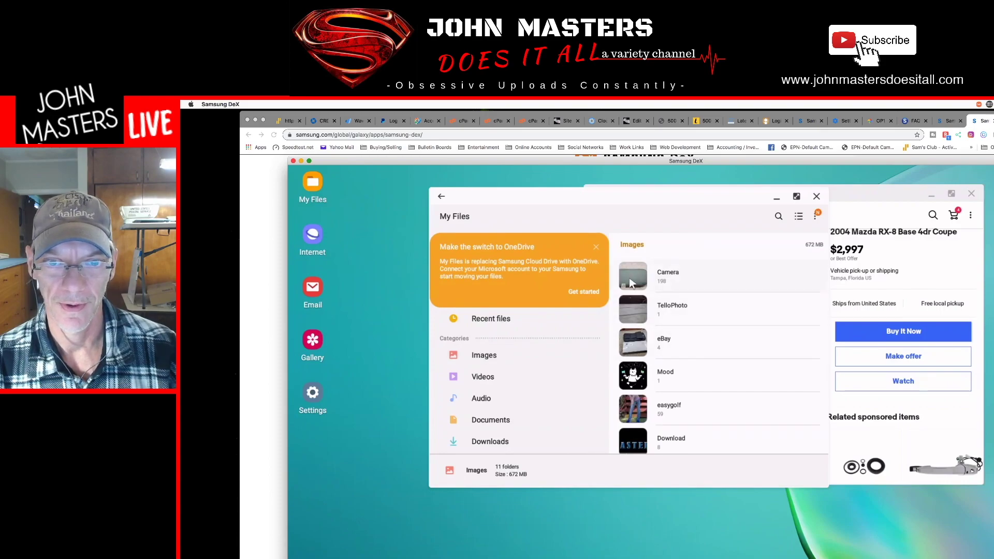
mouse_move(629, 278)
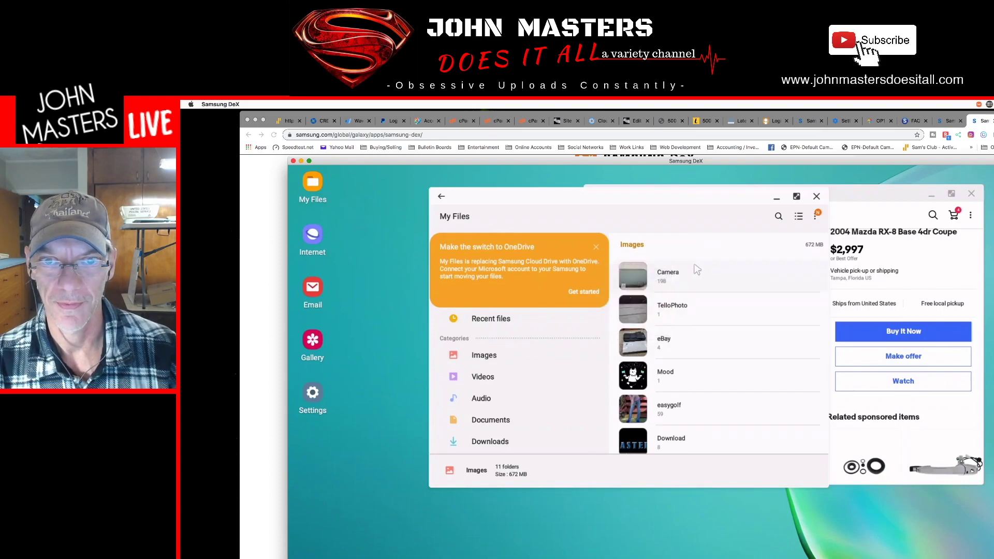
left_click(638, 280)
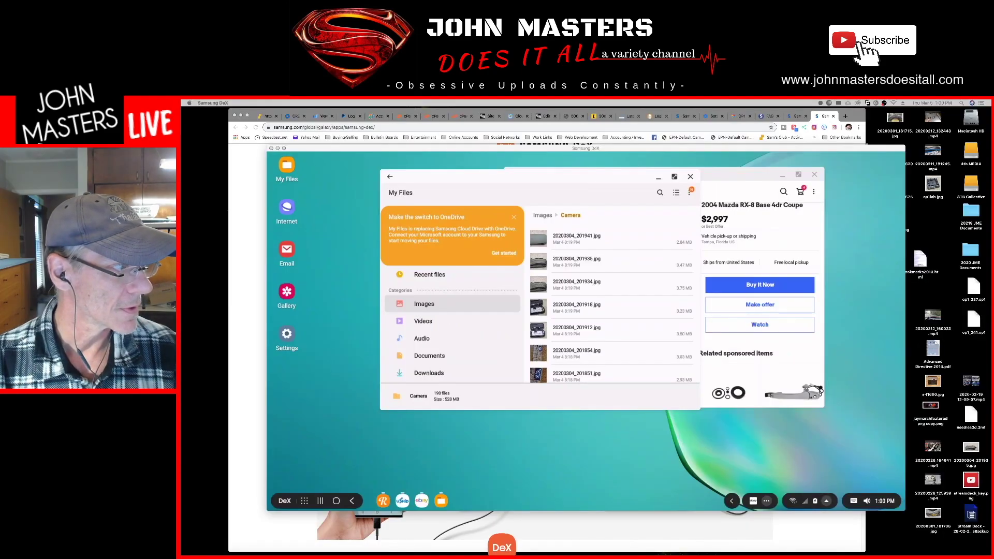
left_click(583, 302)
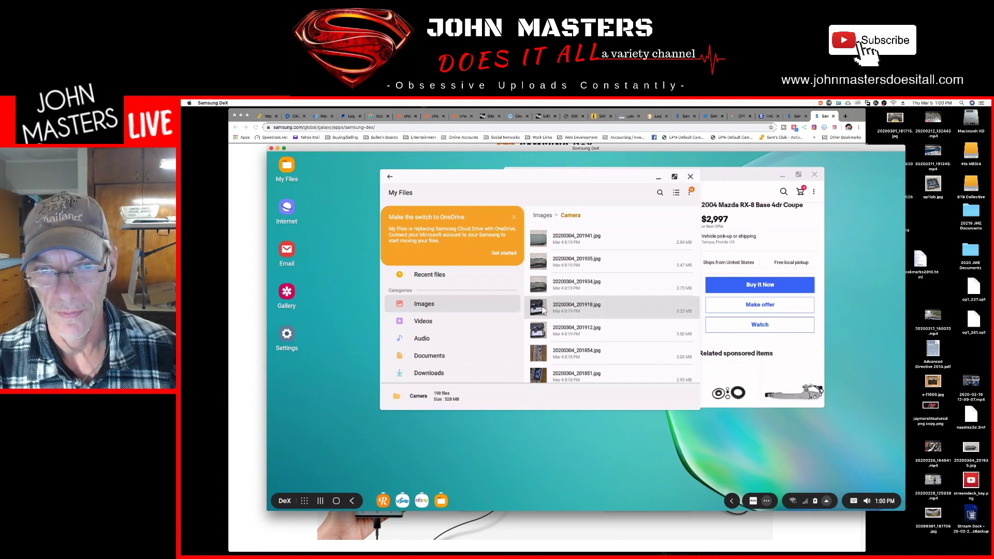
mouse_move(544, 325)
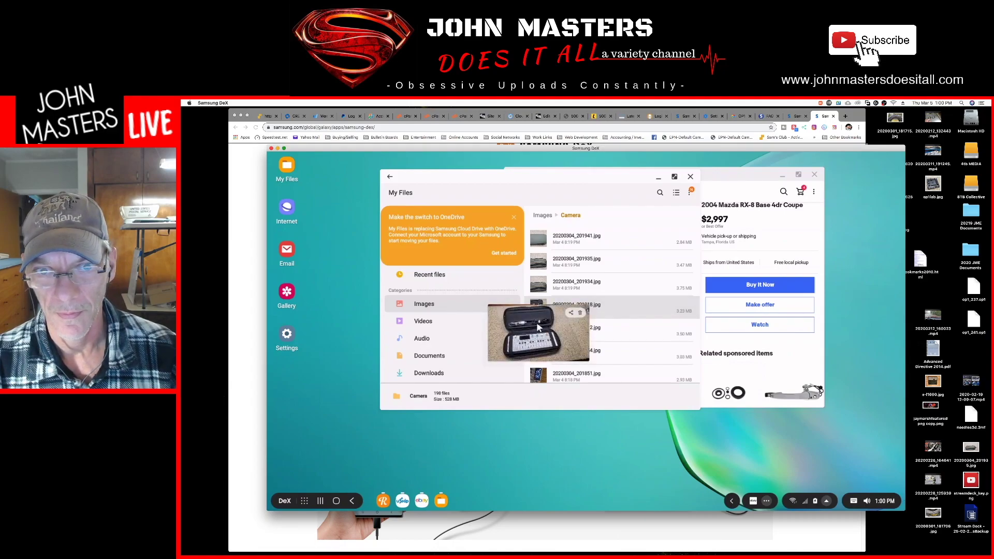
- Create a desktop folder named op1, then open photo 20200304_201935.jpg in My Files
right_click(932, 219)
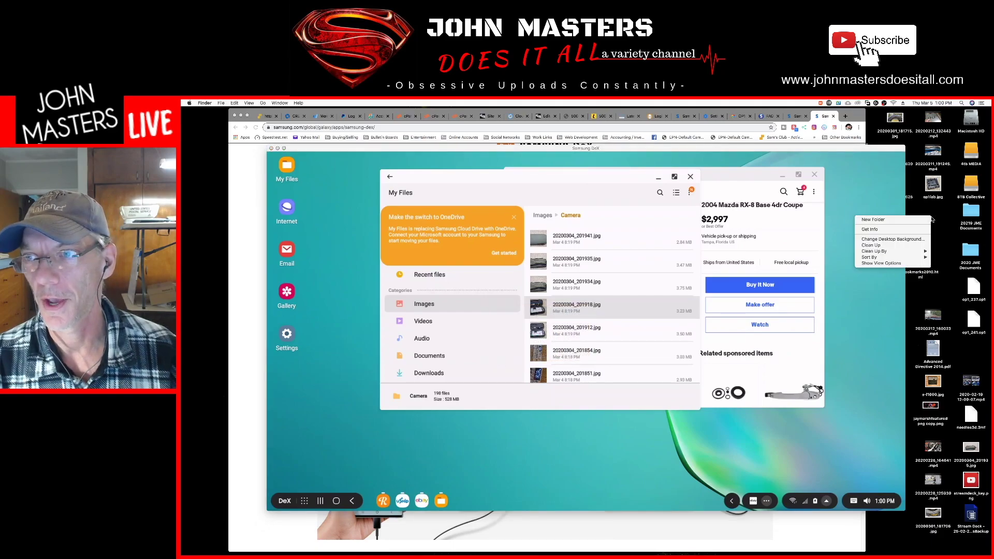
left_click(873, 220)
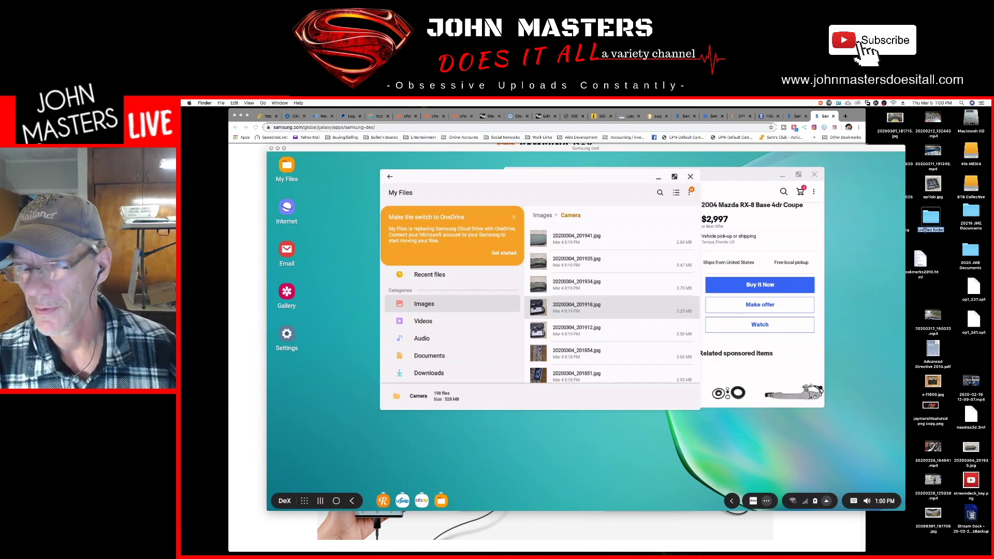
type("op1")
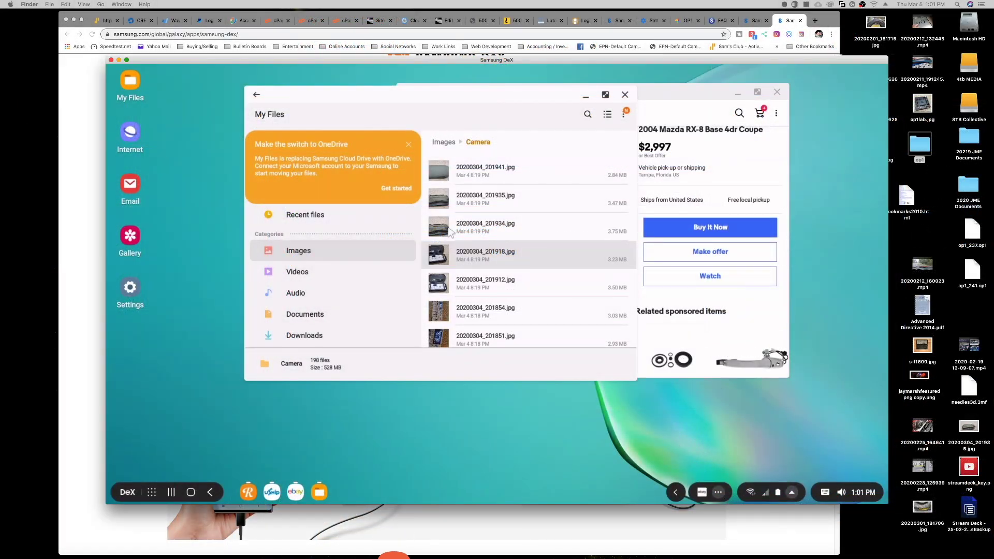
left_click(447, 230)
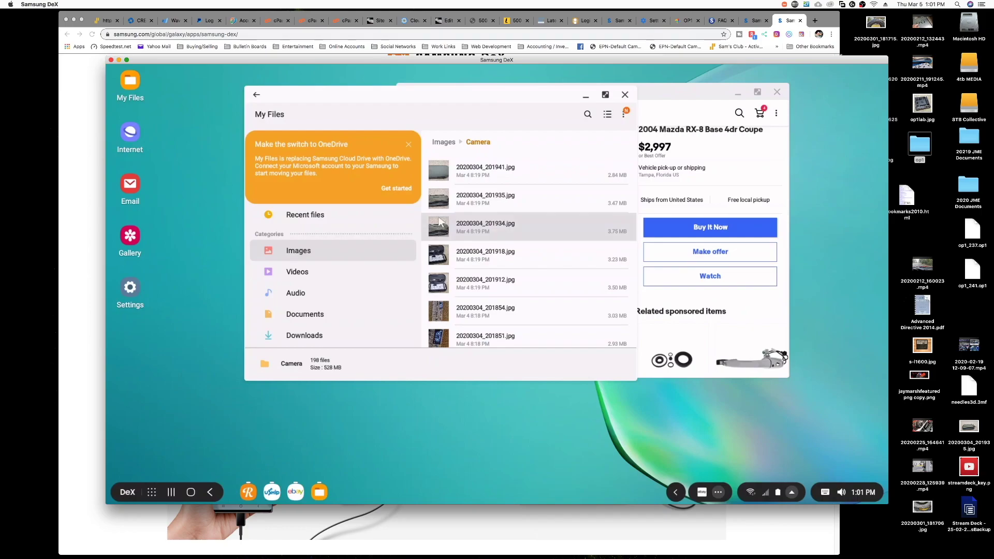
left_click(440, 206)
double_click(440, 206)
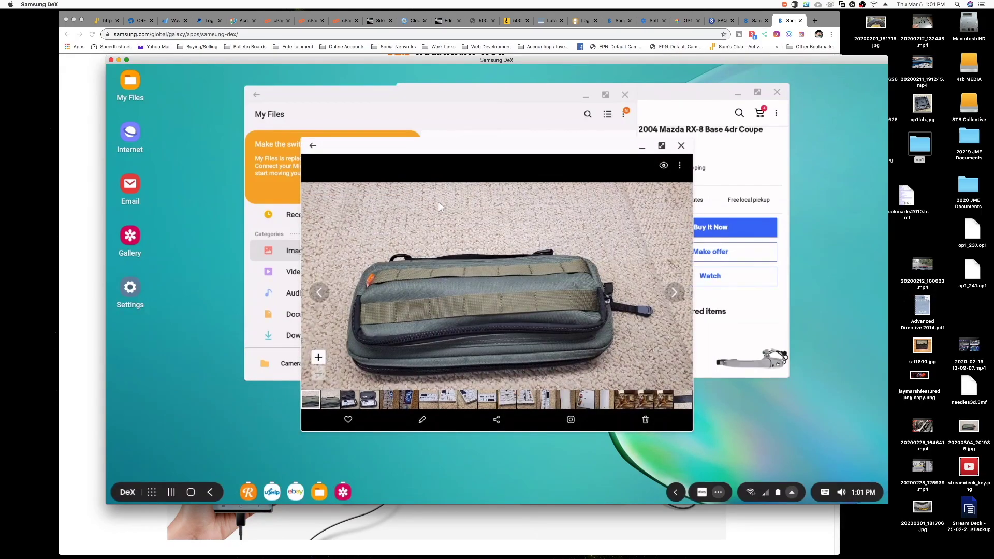
left_click(681, 147)
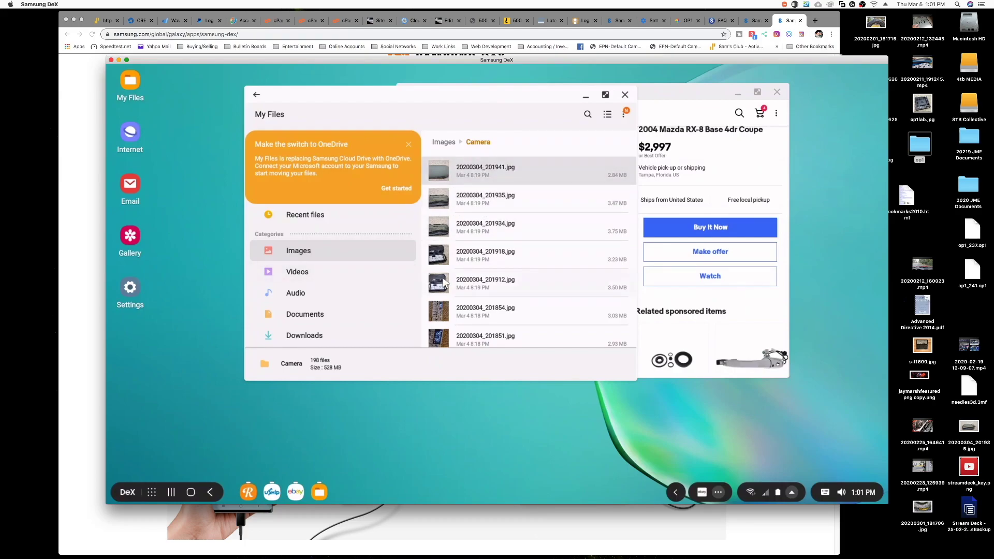
- Select photos 20200304_201912.jpg through 20200304_201935.jpg and drag them onto the op1 folder
left_click(444, 283)
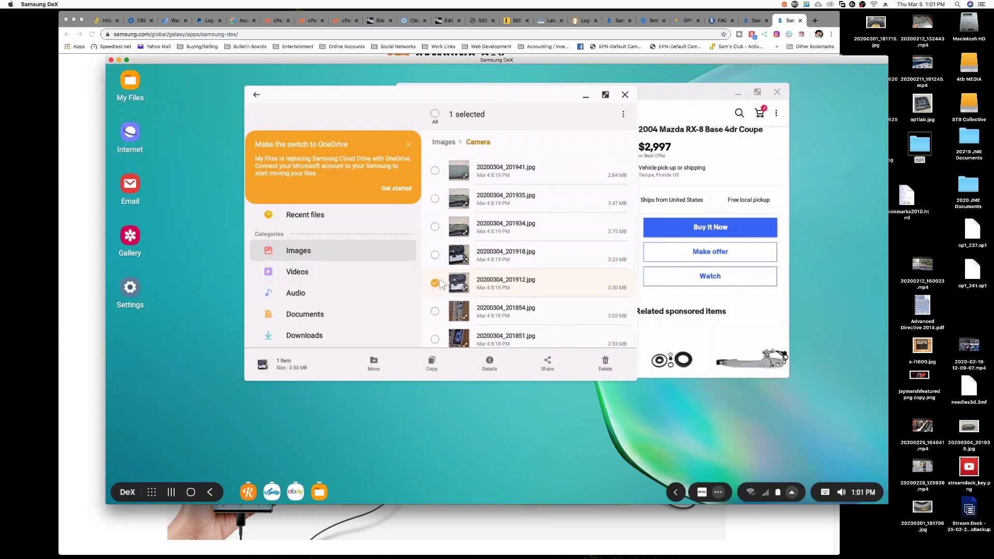
left_click(436, 256)
left_click(436, 228)
left_click(435, 200)
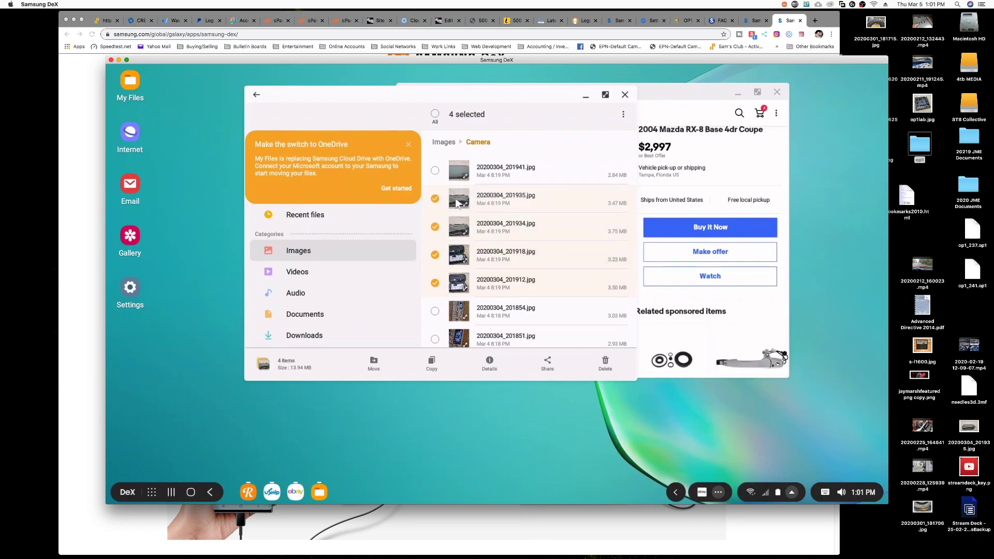
left_click_drag(459, 202, 919, 150)
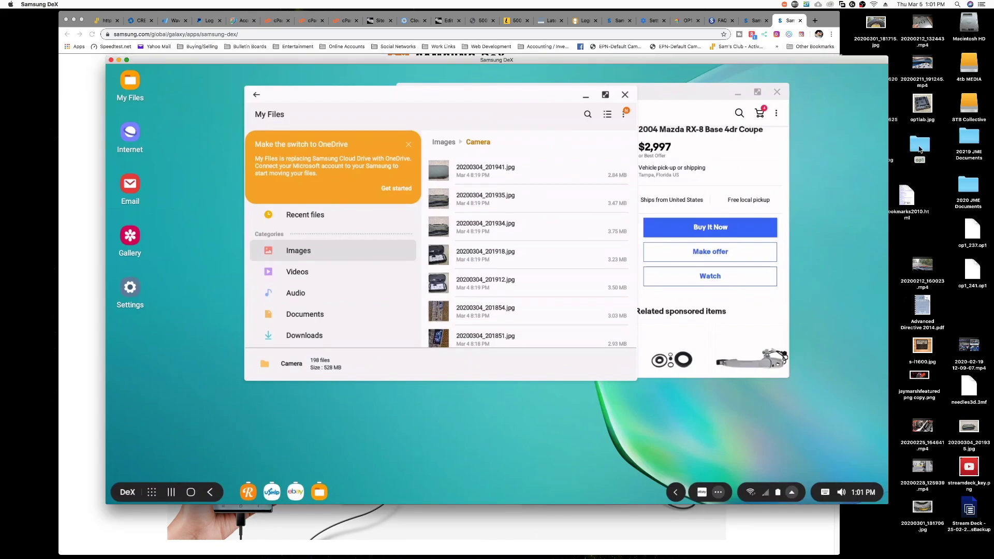
- Open op1 to check the copied photos, then close the Finder windows and return to DeX
double_click(920, 150)
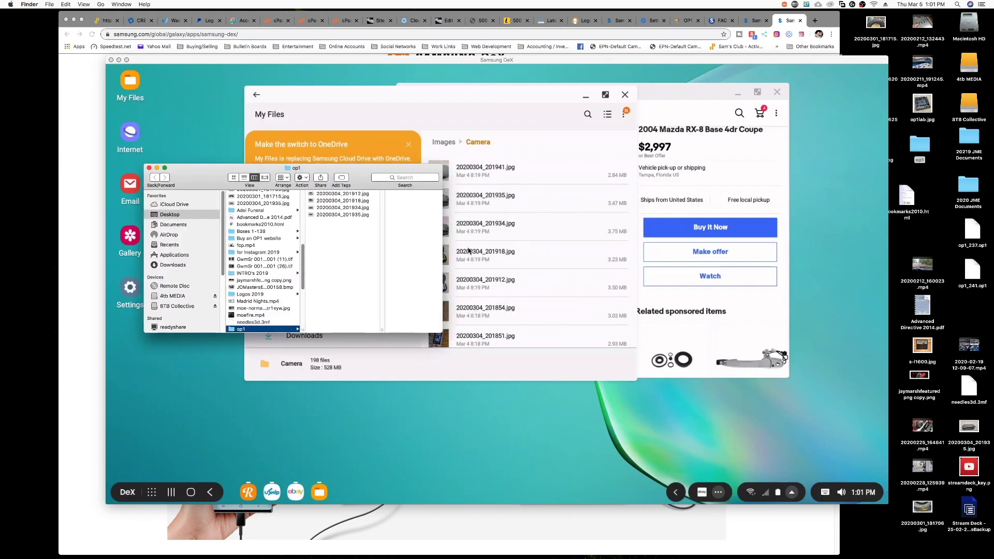
left_click(347, 215)
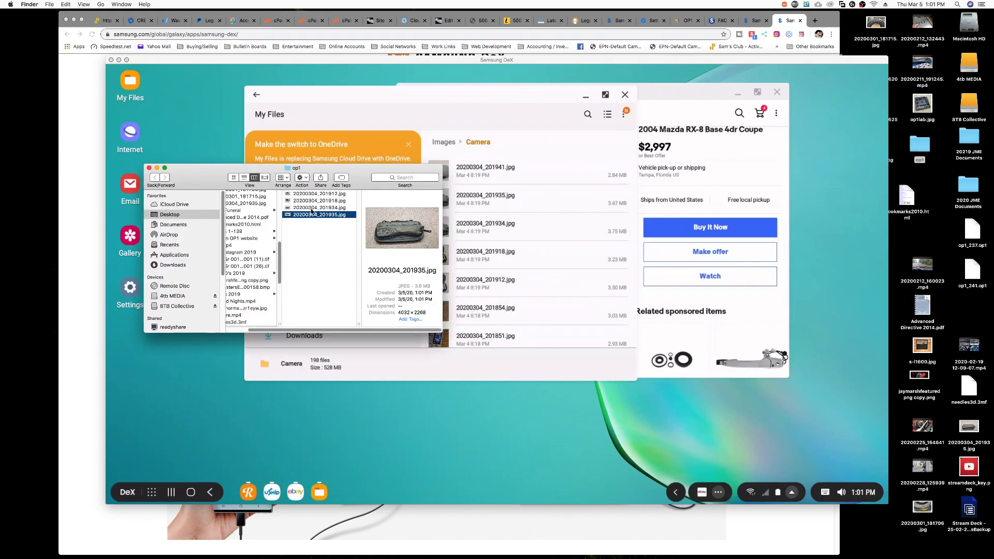
left_click(149, 168)
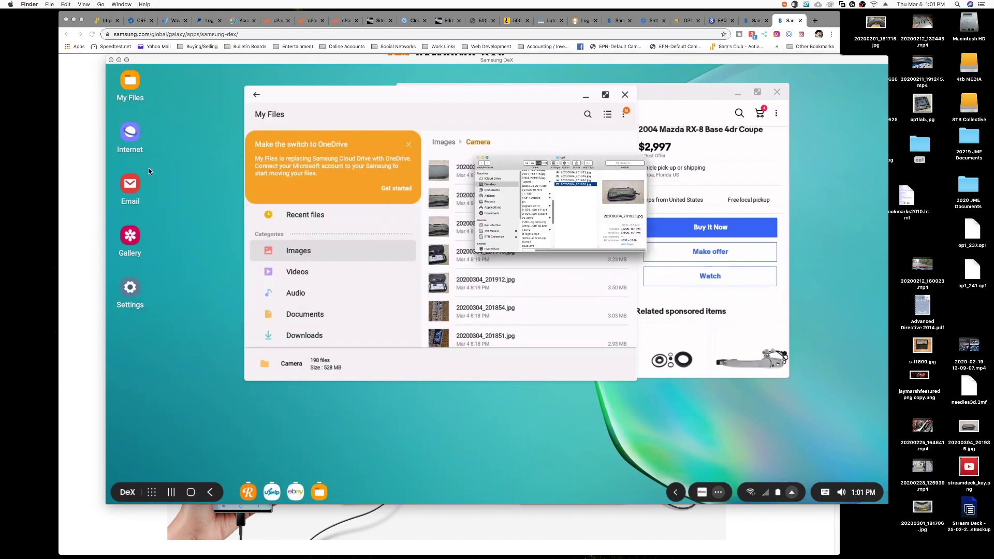
key("super+shift+a")
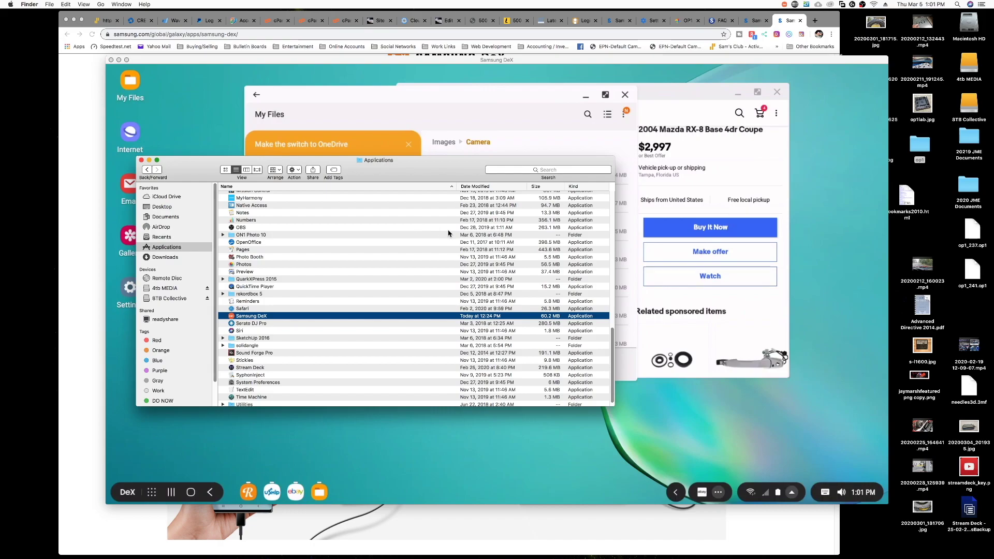
left_click(140, 160)
left_click(306, 273)
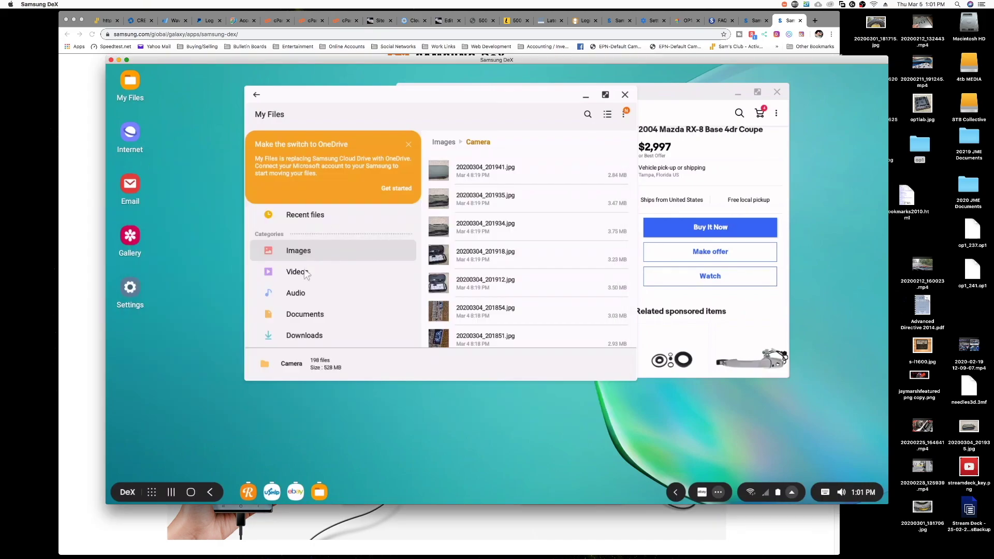
- Drag 20200302_134339.mp4 from Videos > Camera onto op1, then open op1 to check it
left_click(306, 273)
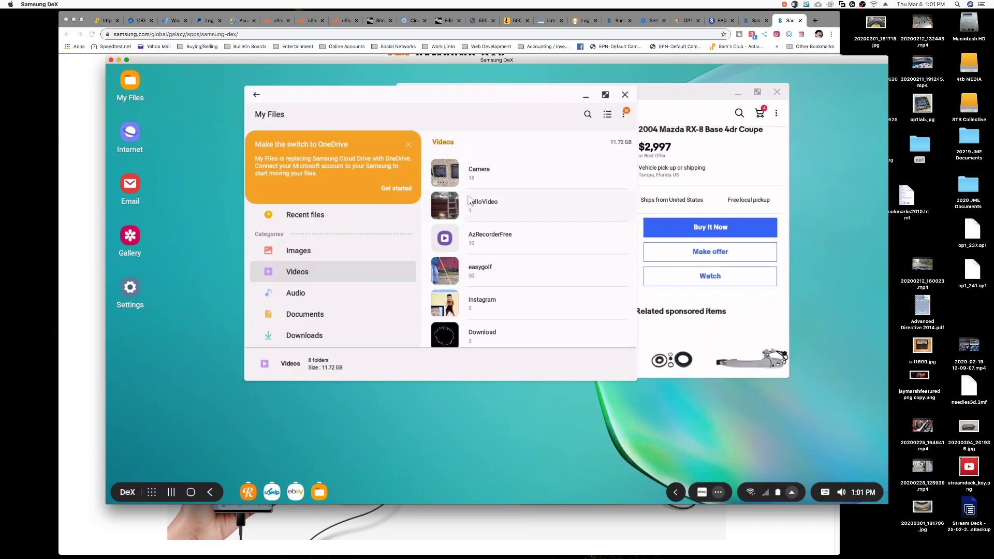
left_click(467, 176)
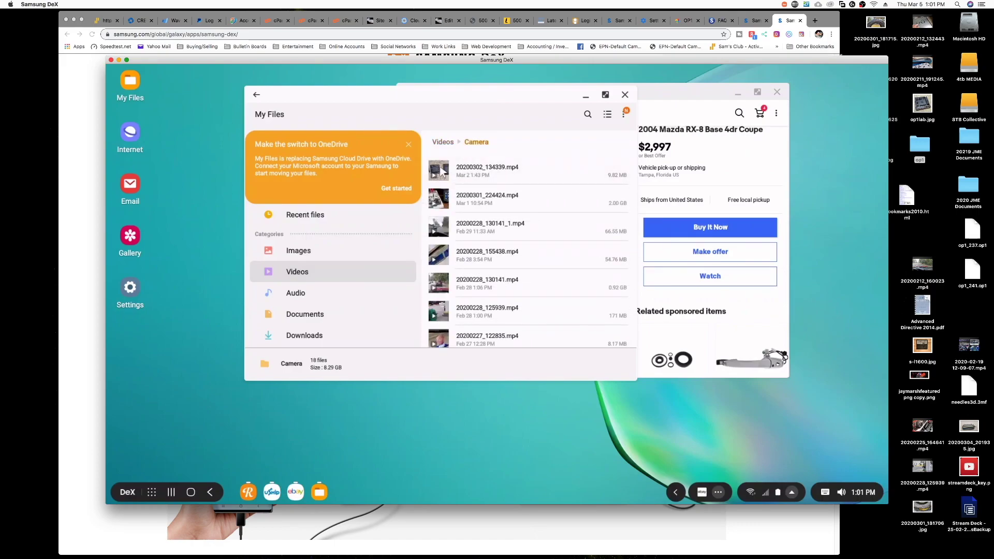
mouse_move(443, 172)
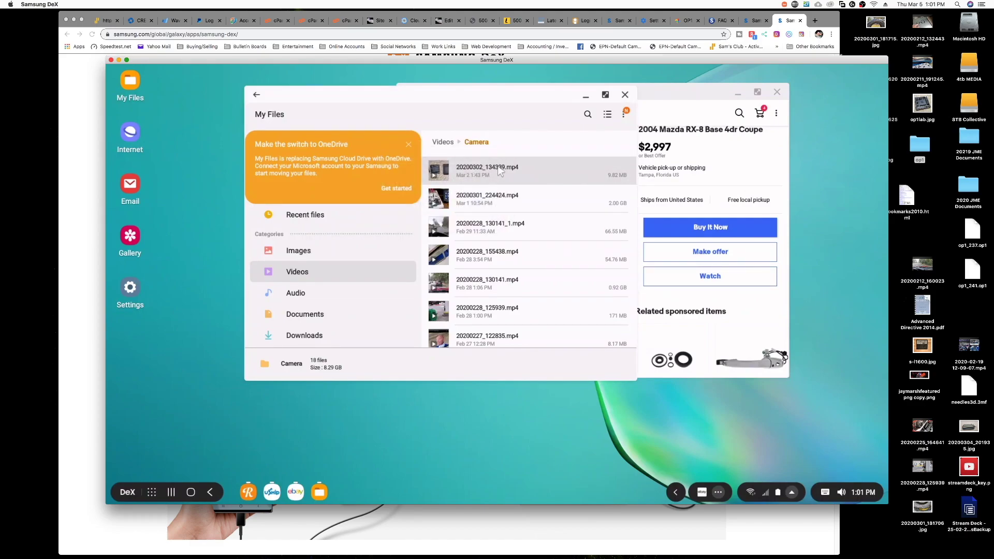
left_click(499, 172)
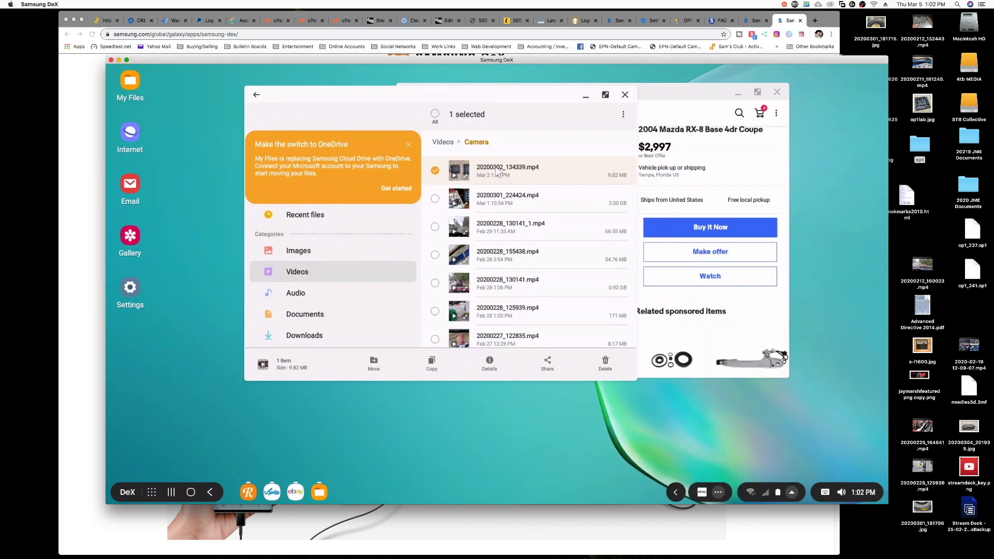
left_click_drag(505, 173, 920, 150)
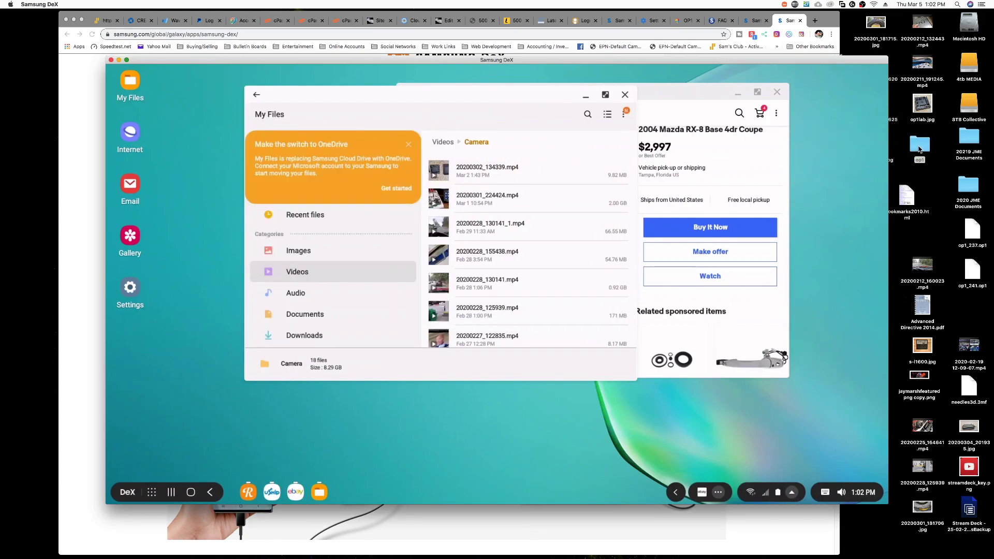
double_click(920, 150)
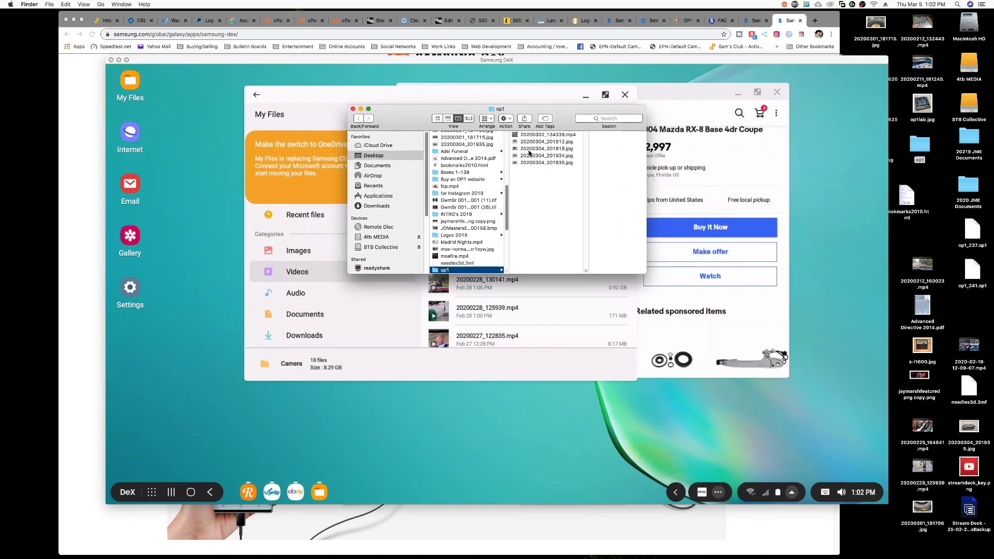
- Preview and play 20200302_134339.mp4 in op1, launch iMovie, and move the op1 window right
left_click(520, 137)
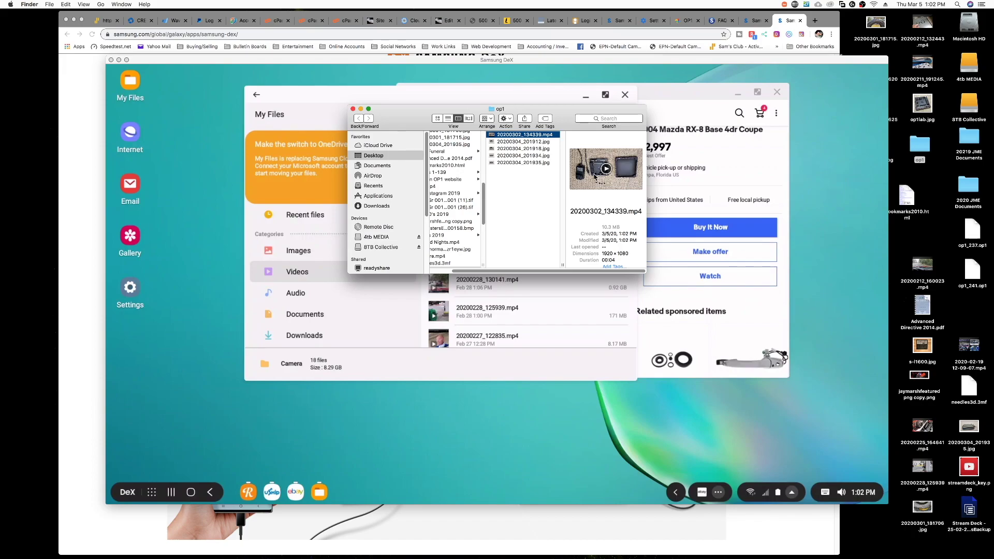
left_click(605, 169)
mouse_move(318, 544)
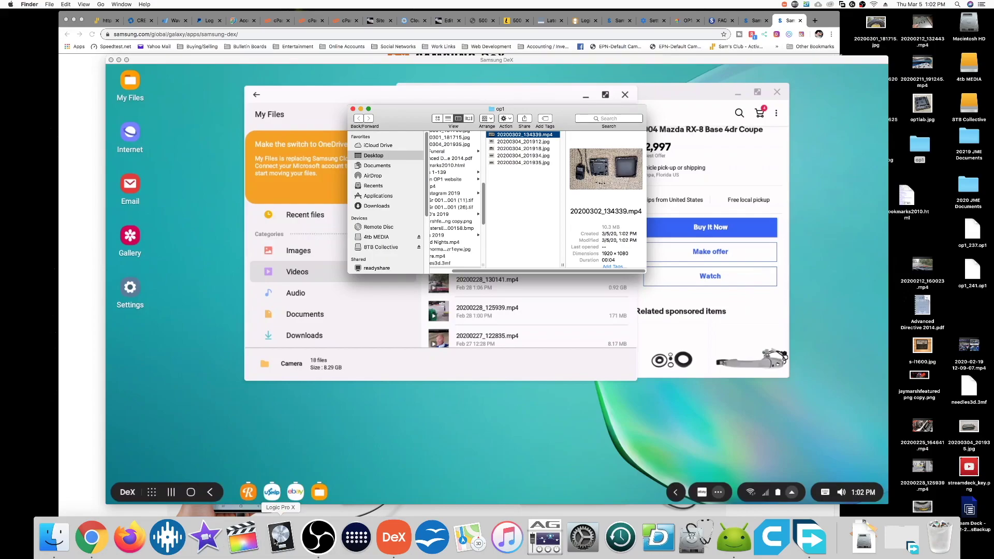
left_click(206, 539)
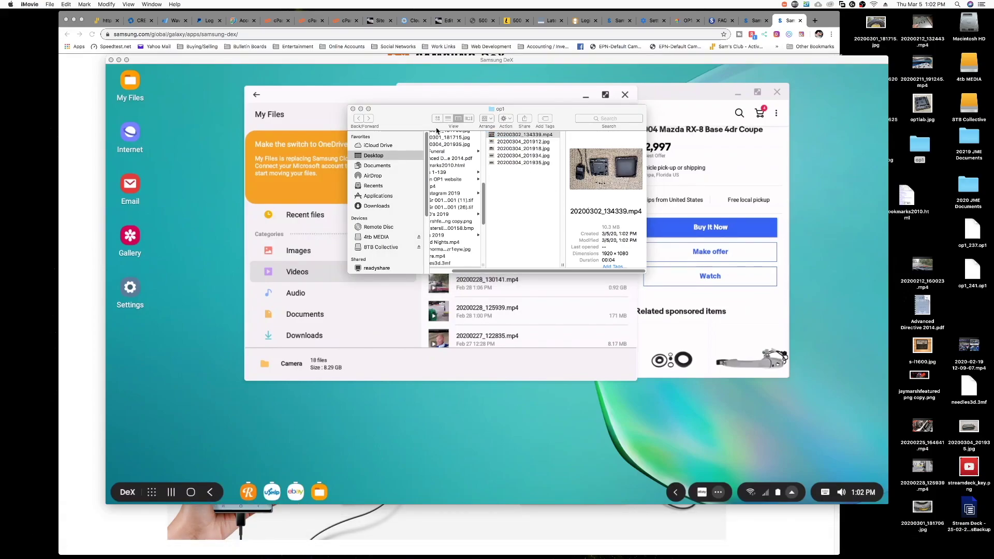
left_click_drag(412, 119, 564, 99)
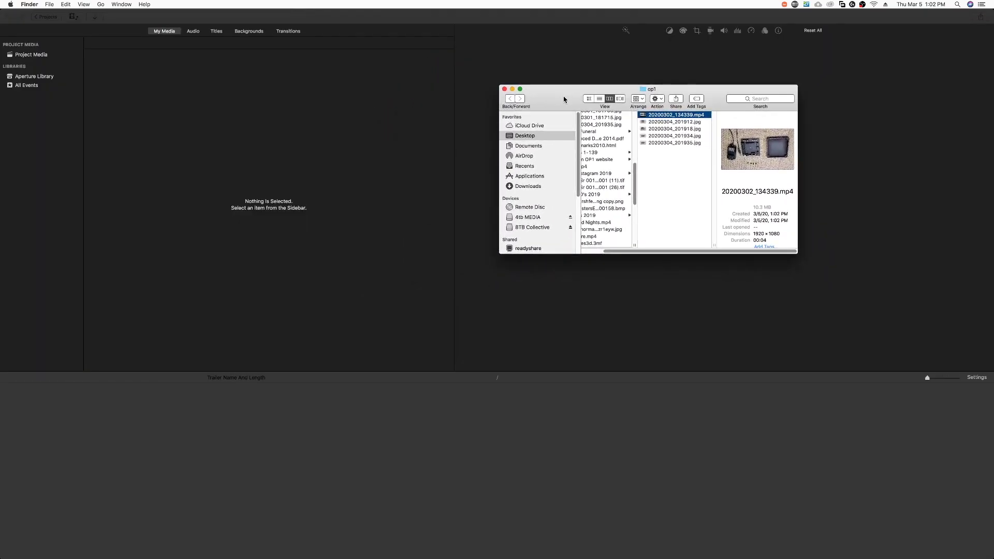
- Switch from iMovie's My Movie 14 project back to Chrome's 'Open a new desktop world' page
left_click(140, 18)
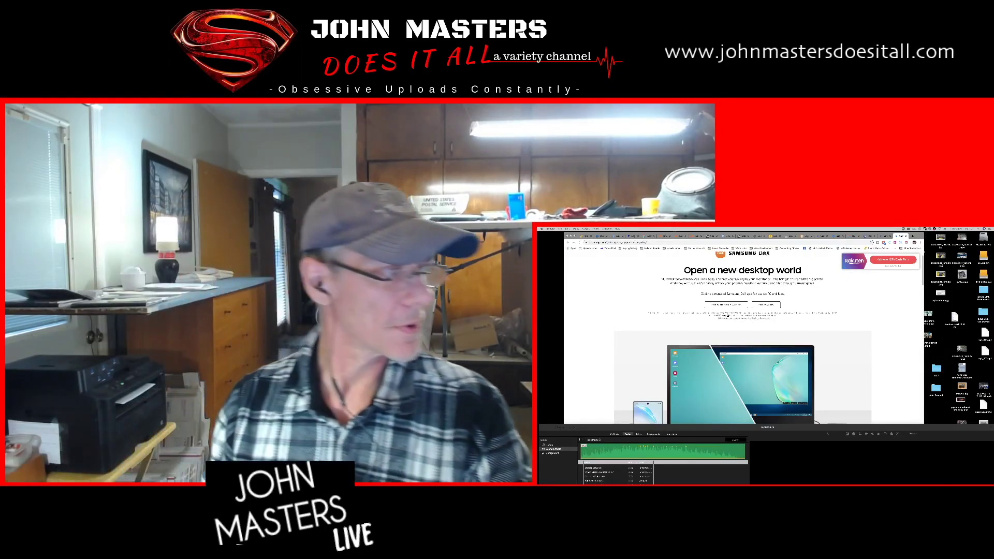
key("super+Tab")
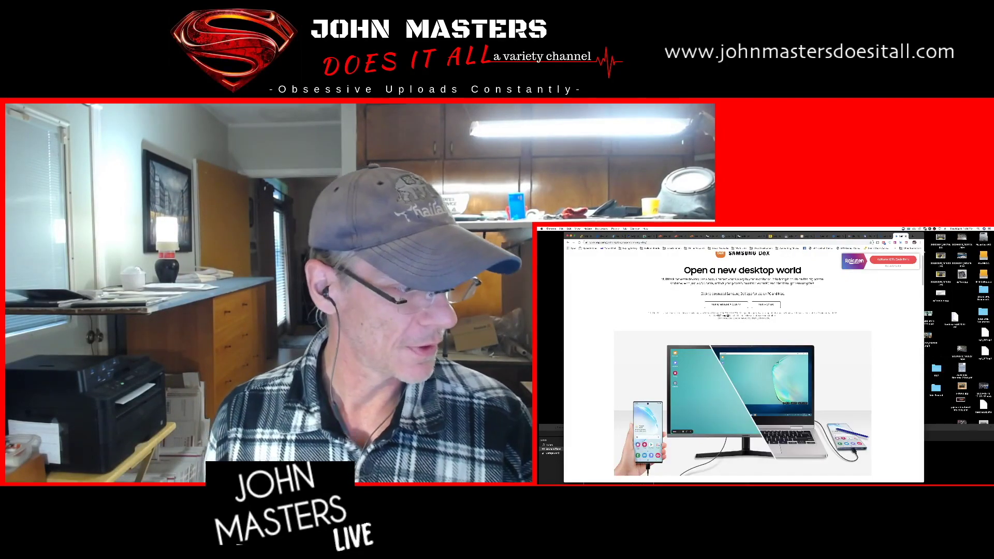